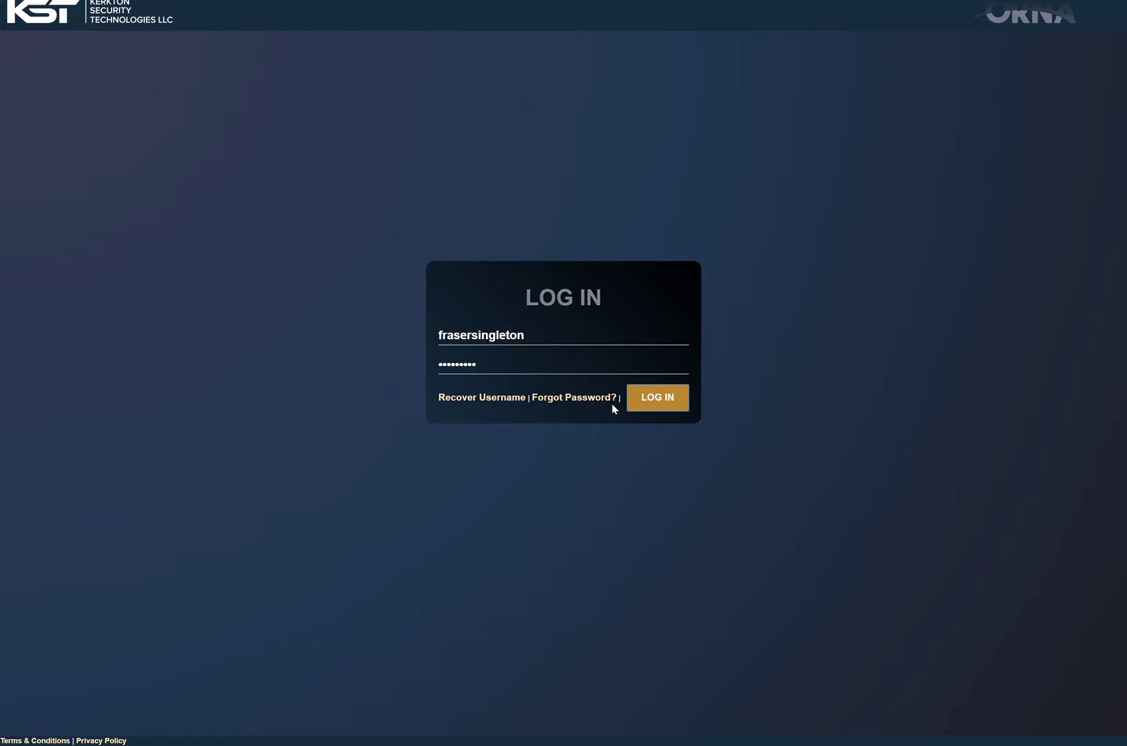
- Log in to the Dispatch module and open its Notes page
click(660, 406)
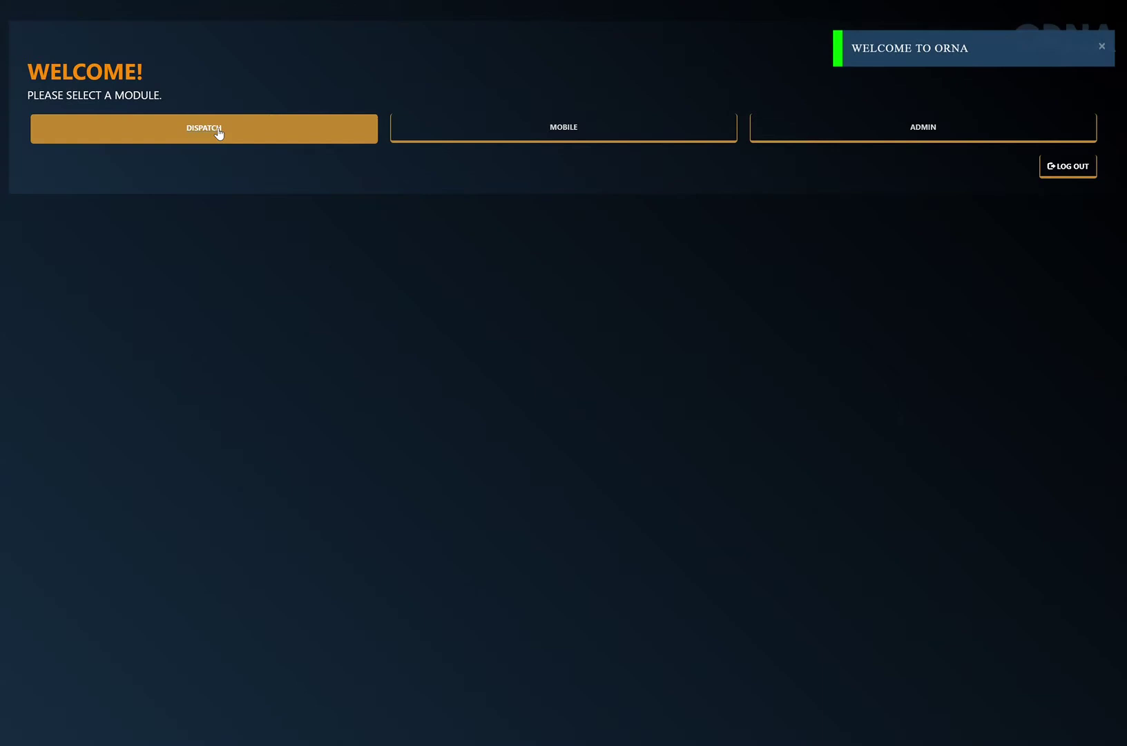
click(213, 127)
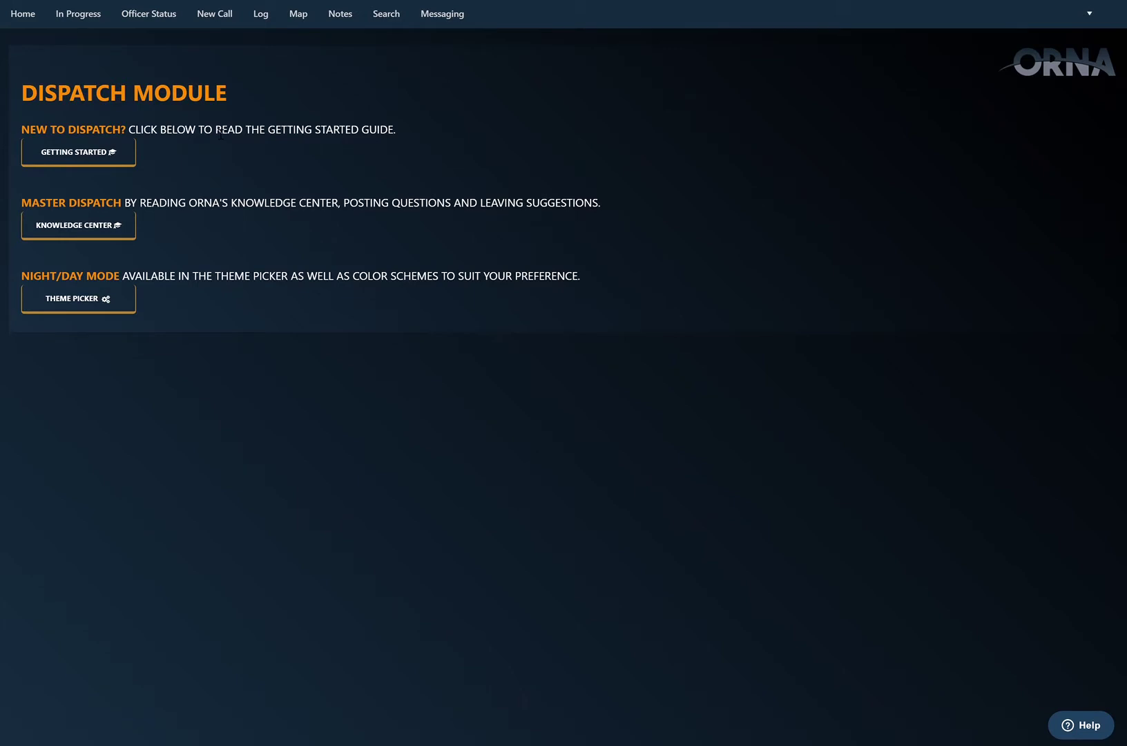
click(343, 23)
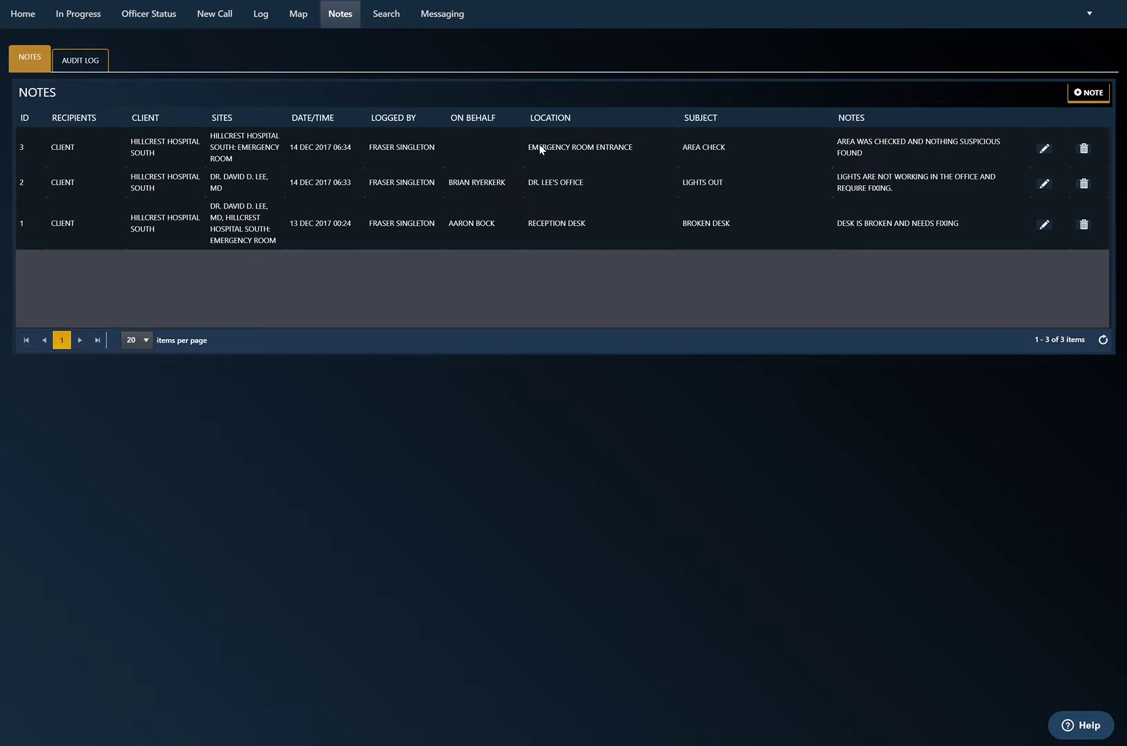
- Start a new note with Internal recipients and choose the staff member it is logged on behalf of
click(1098, 94)
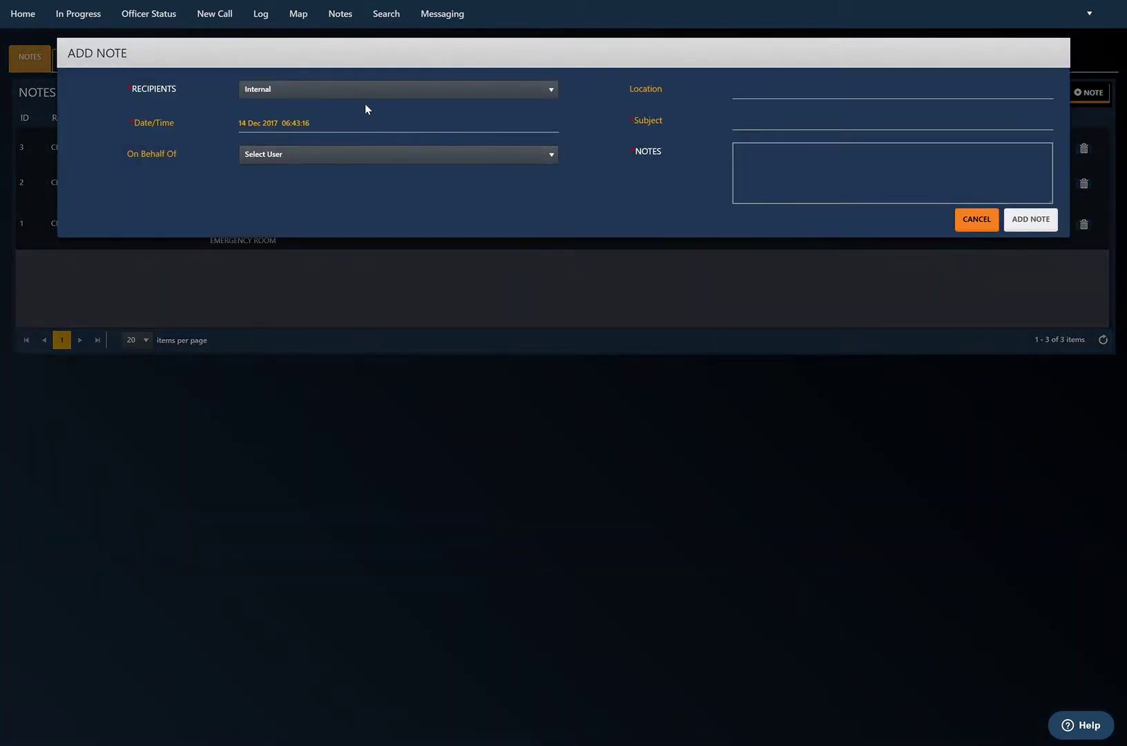
click(361, 97)
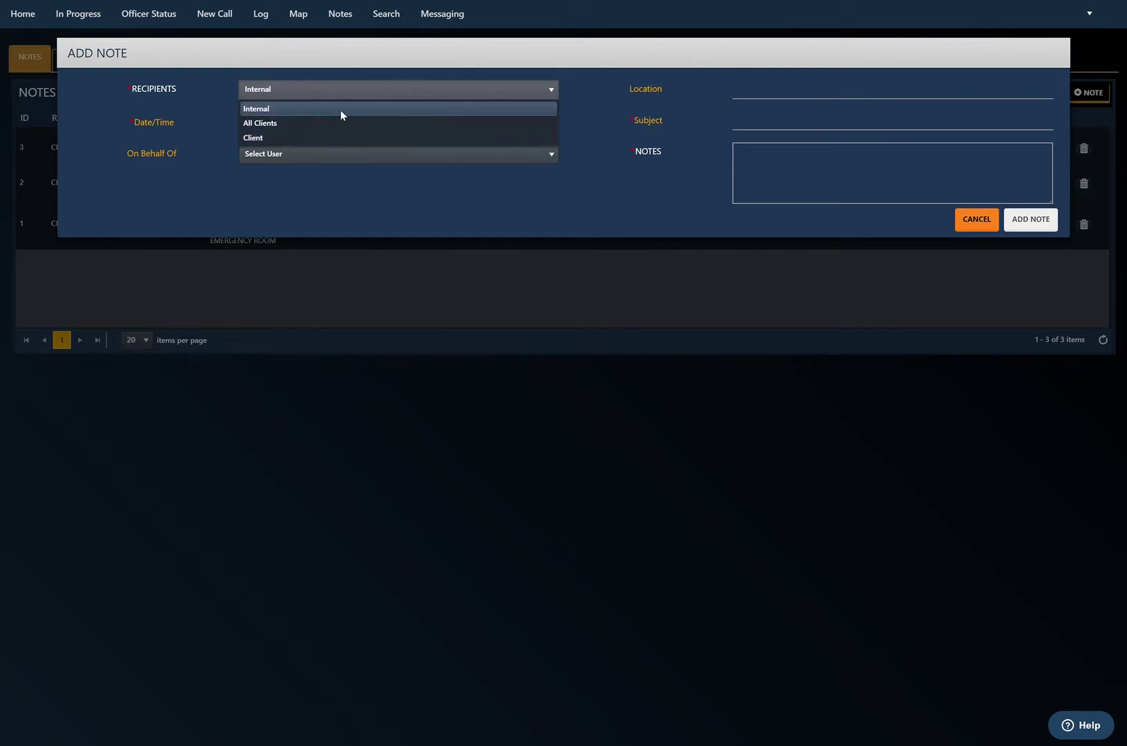
click(341, 114)
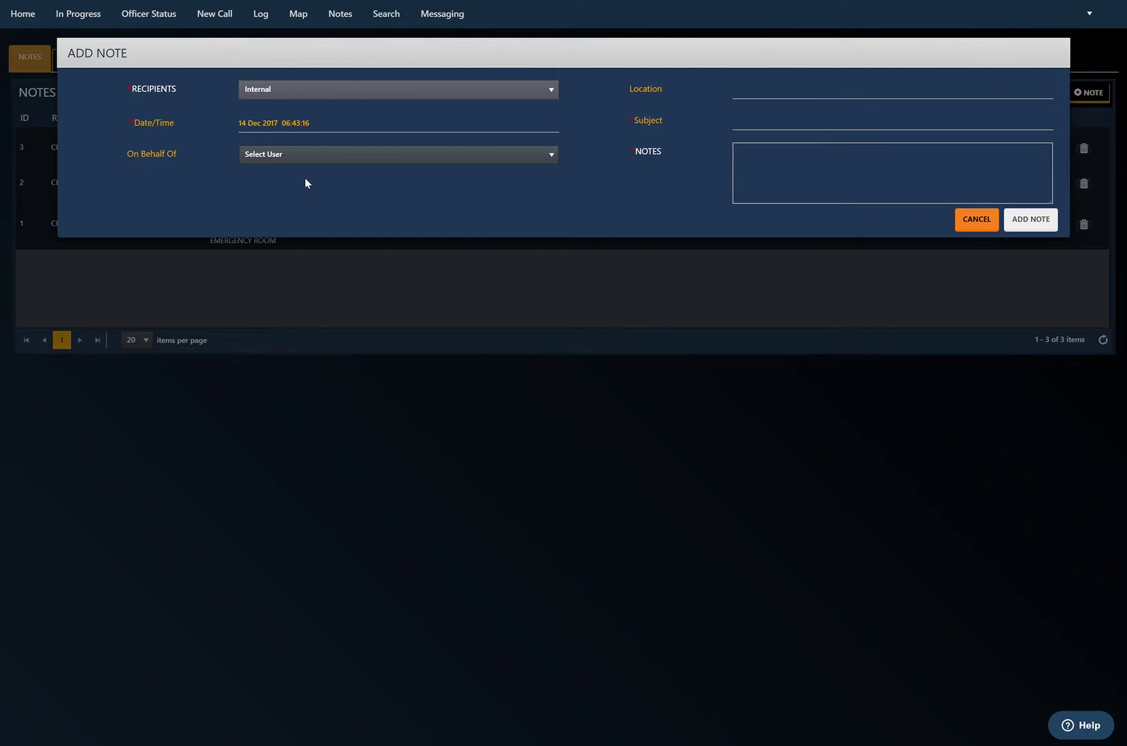
click(322, 155)
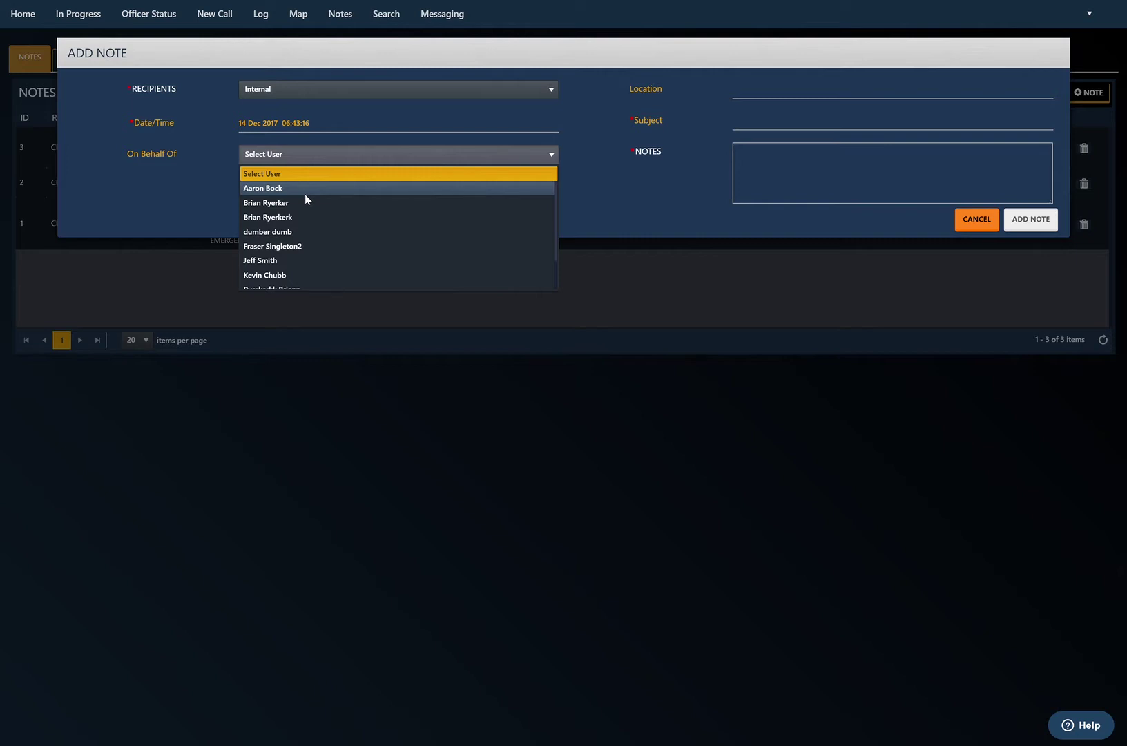
click(297, 275)
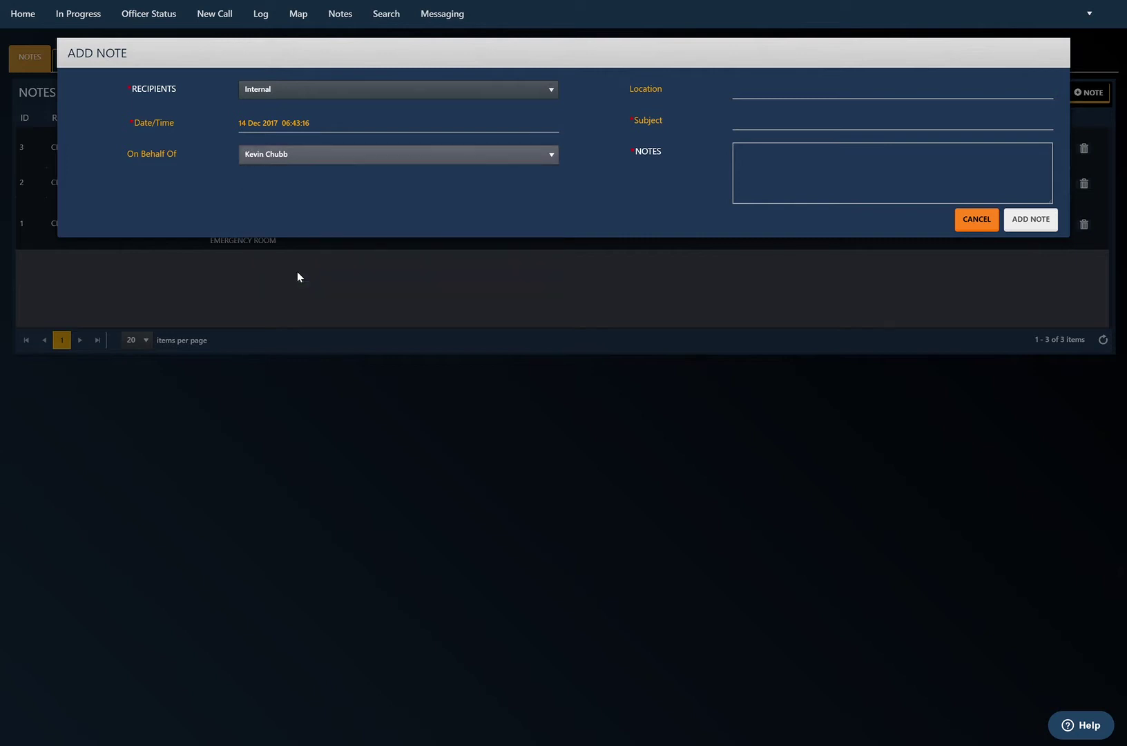
- Save the note with location "McDonalds N. Pima Road", subject "Suspicious Activity" and text "W/M made contact with and found nothing out of the ordinary"
click(791, 90)
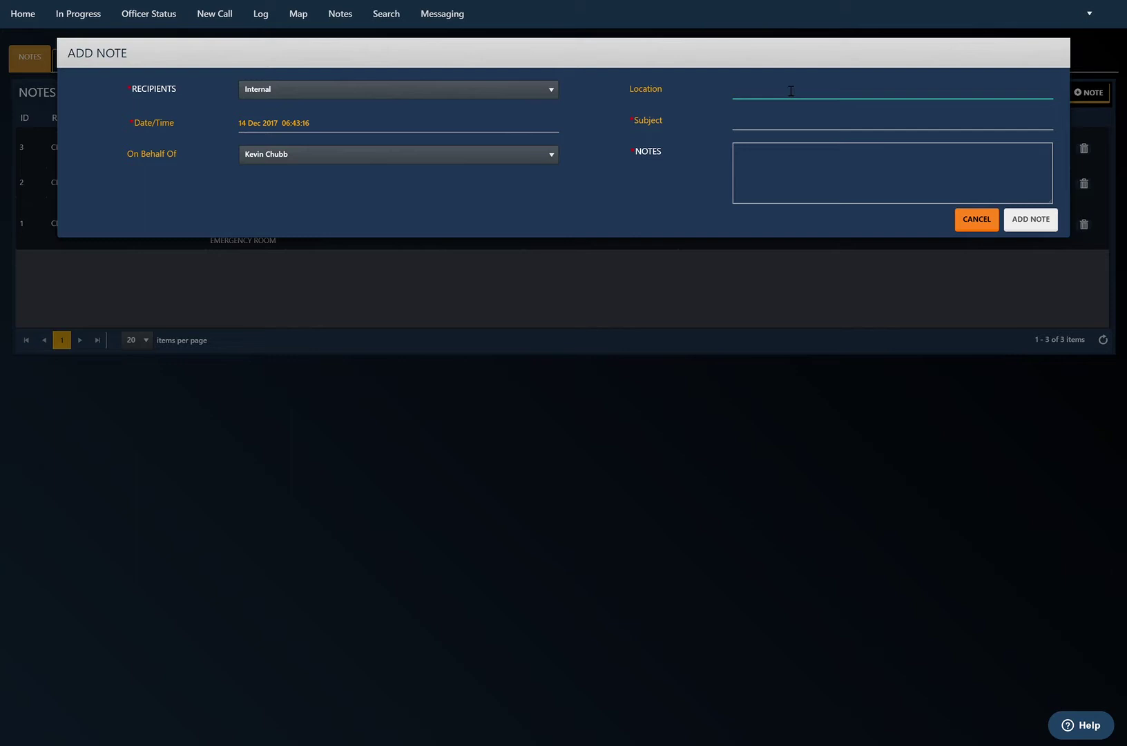
text(McDonalds N. Pima Road)
click(765, 131)
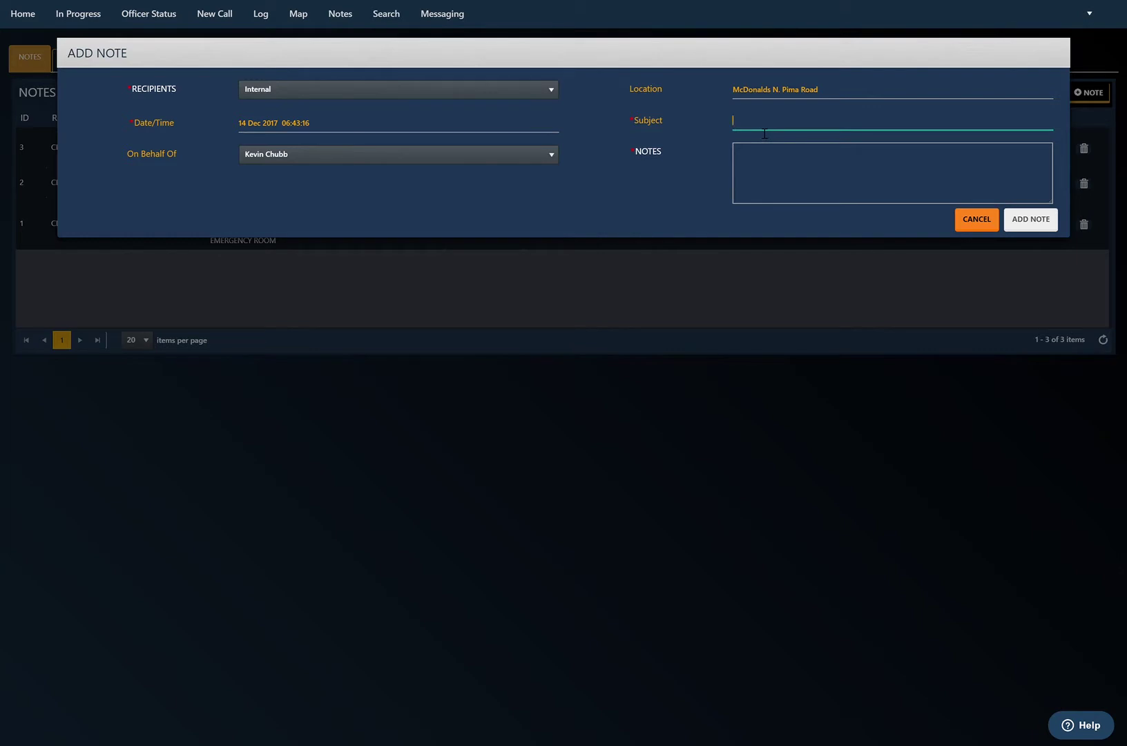
text(Suspicious Activity)
key(Tab)
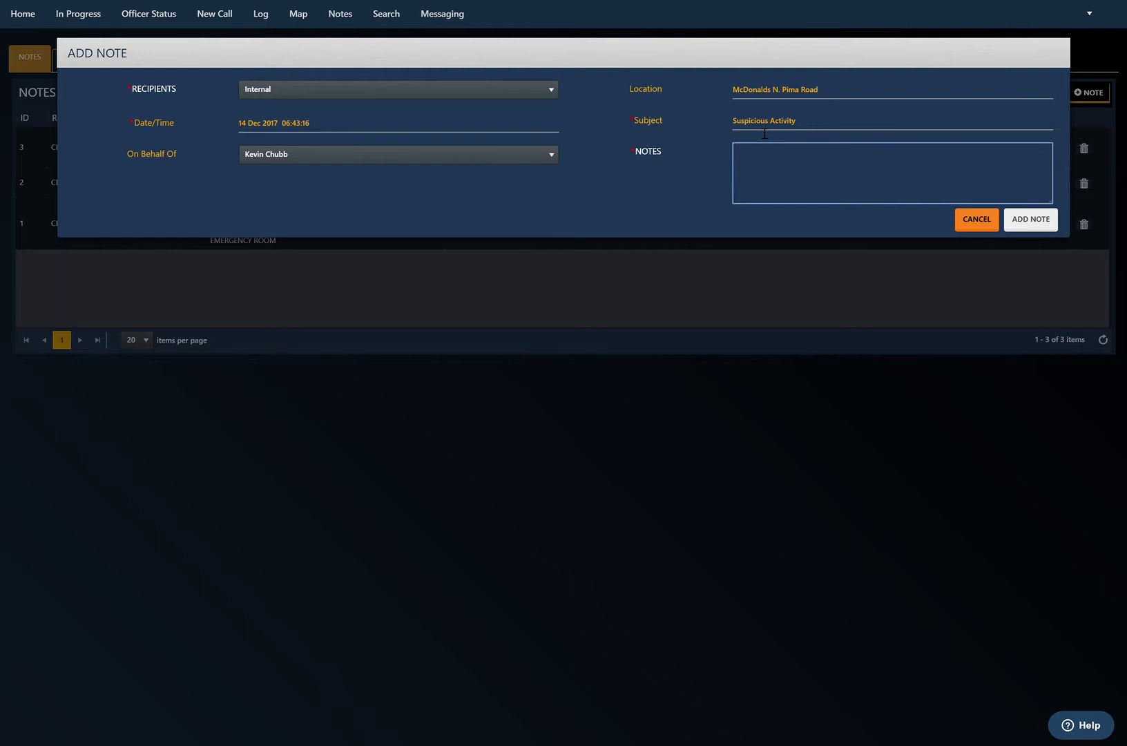
text(W/M made contact with and found nothing out of the ordinary)
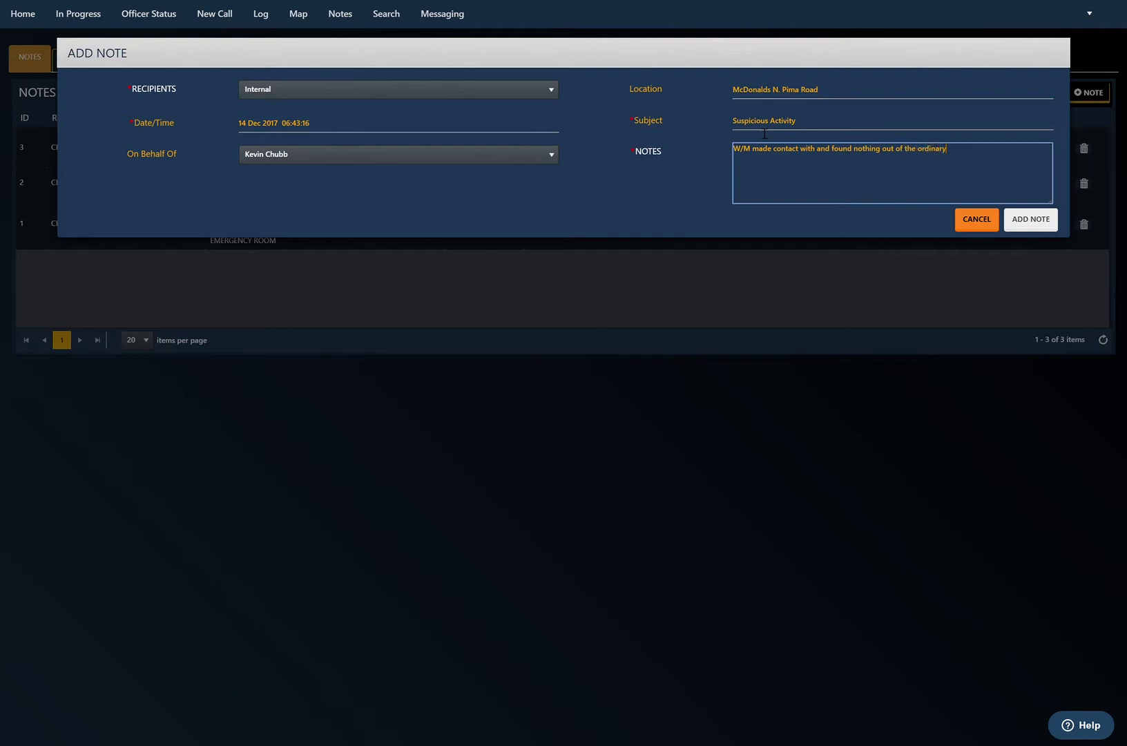
click(1034, 215)
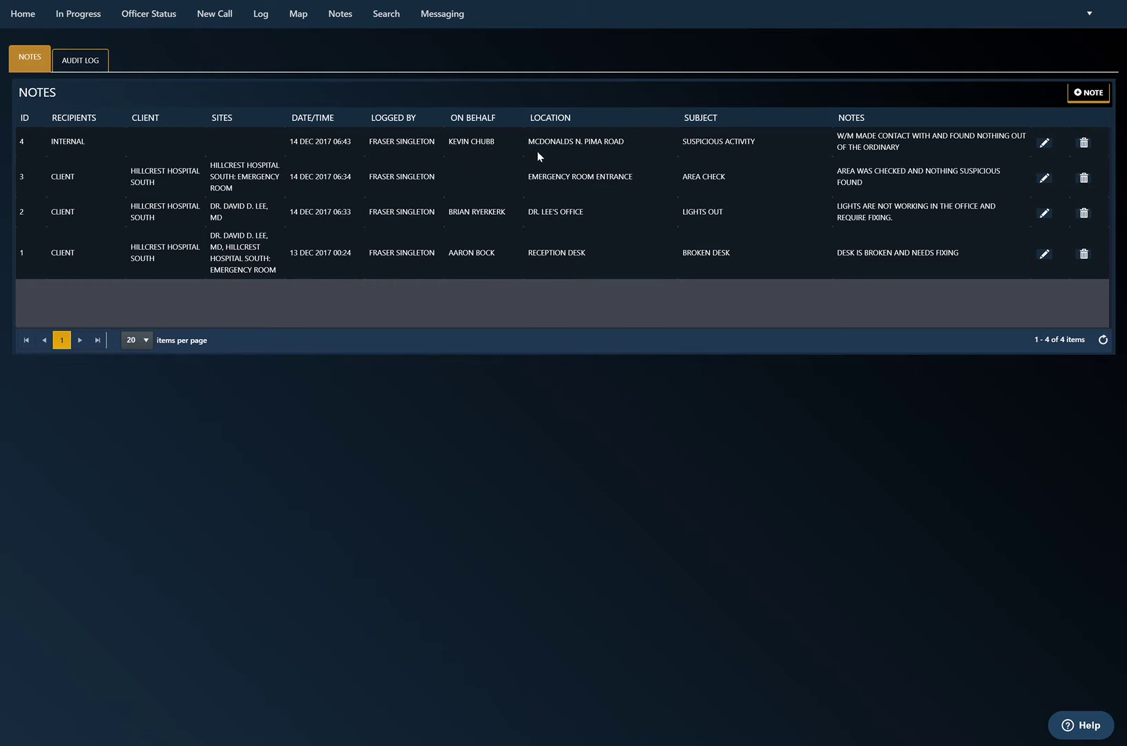
- Open the activity reports and generate the 14 Dec 2017 report for all clients
click(1093, 25)
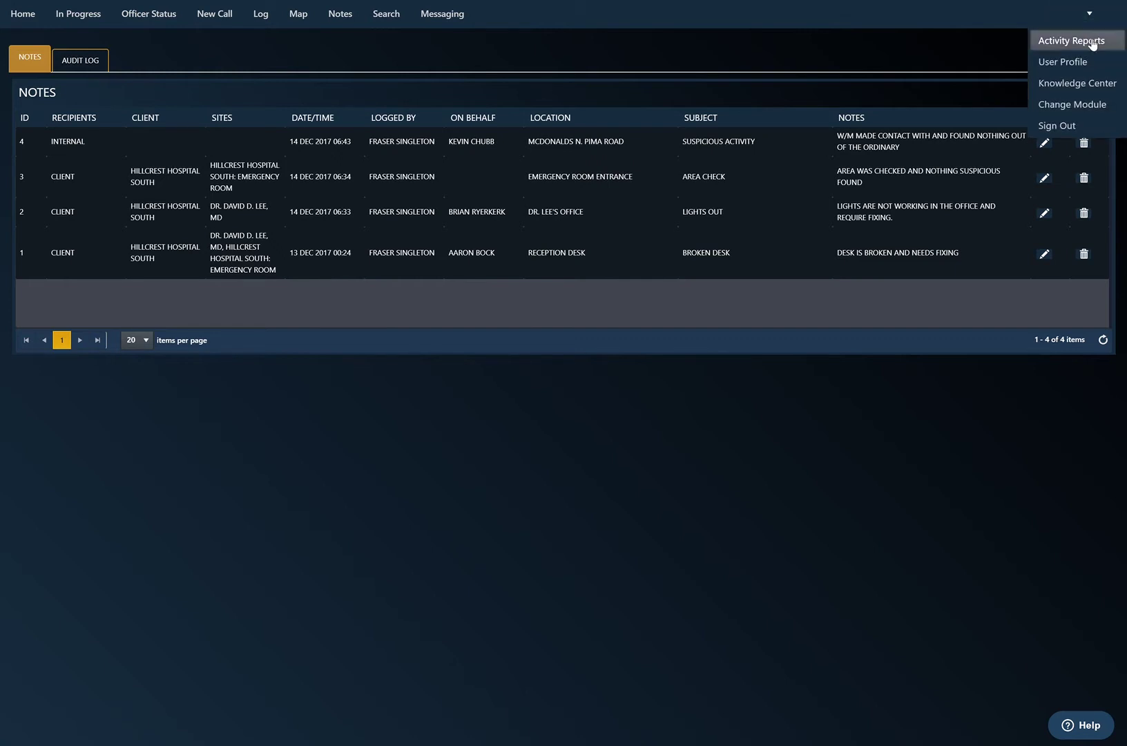
click(1091, 42)
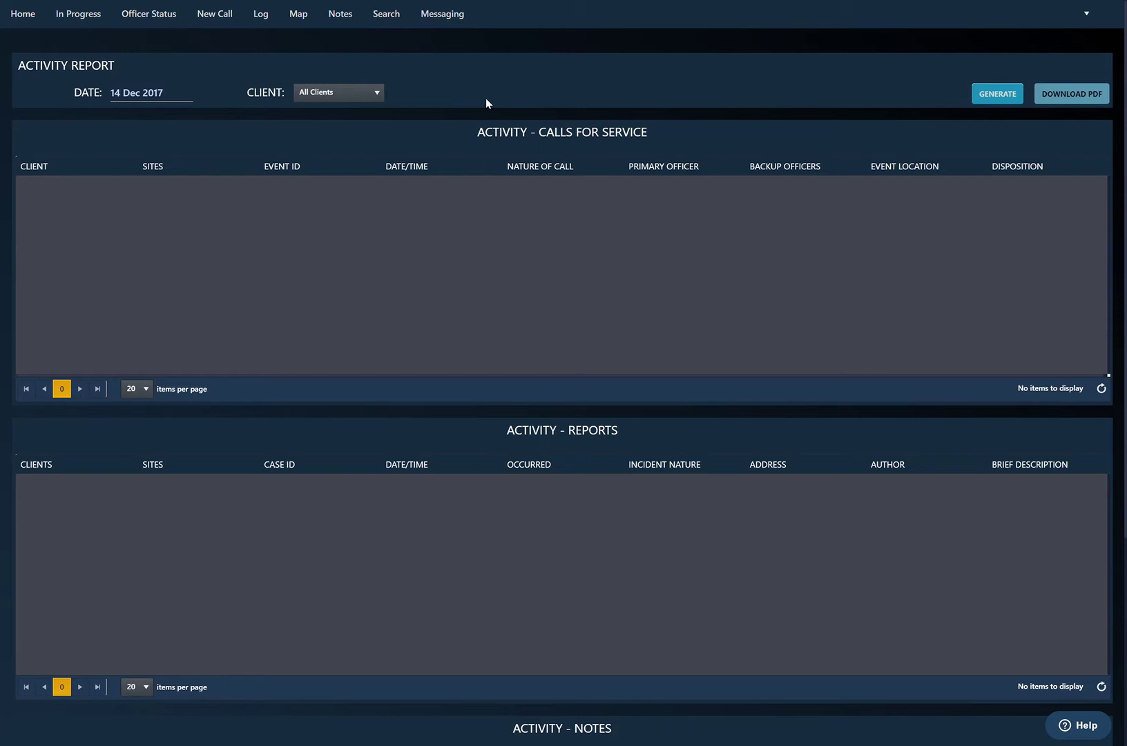
click(359, 101)
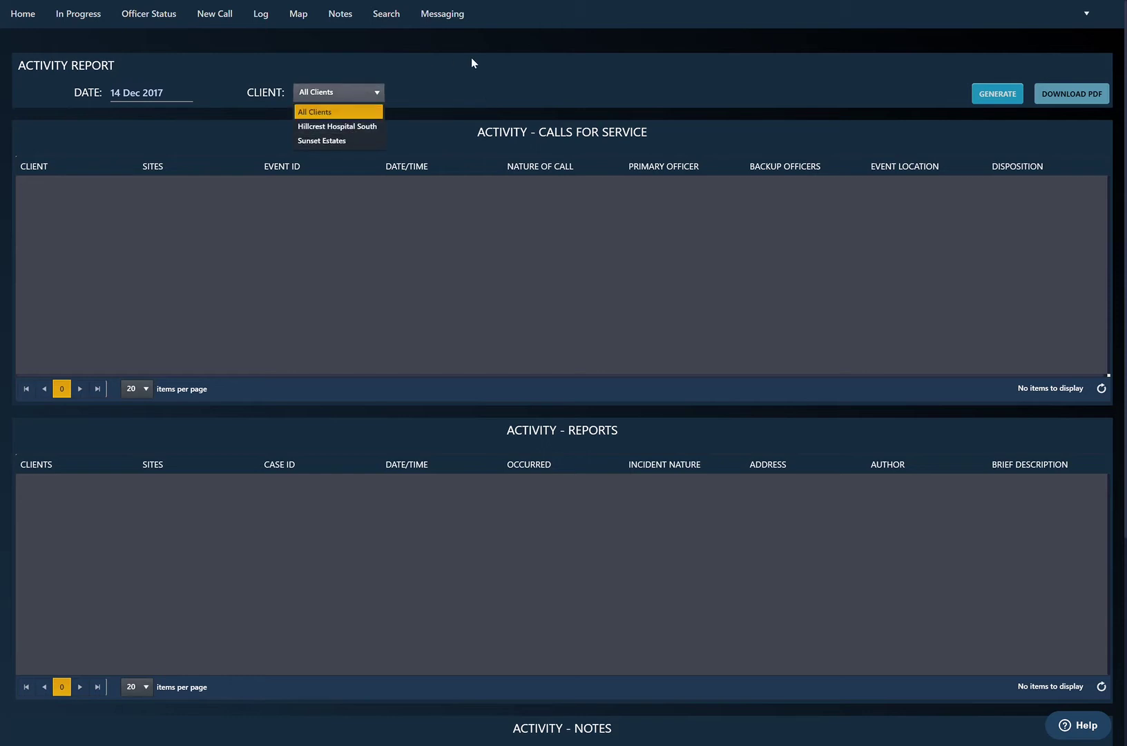
click(481, 73)
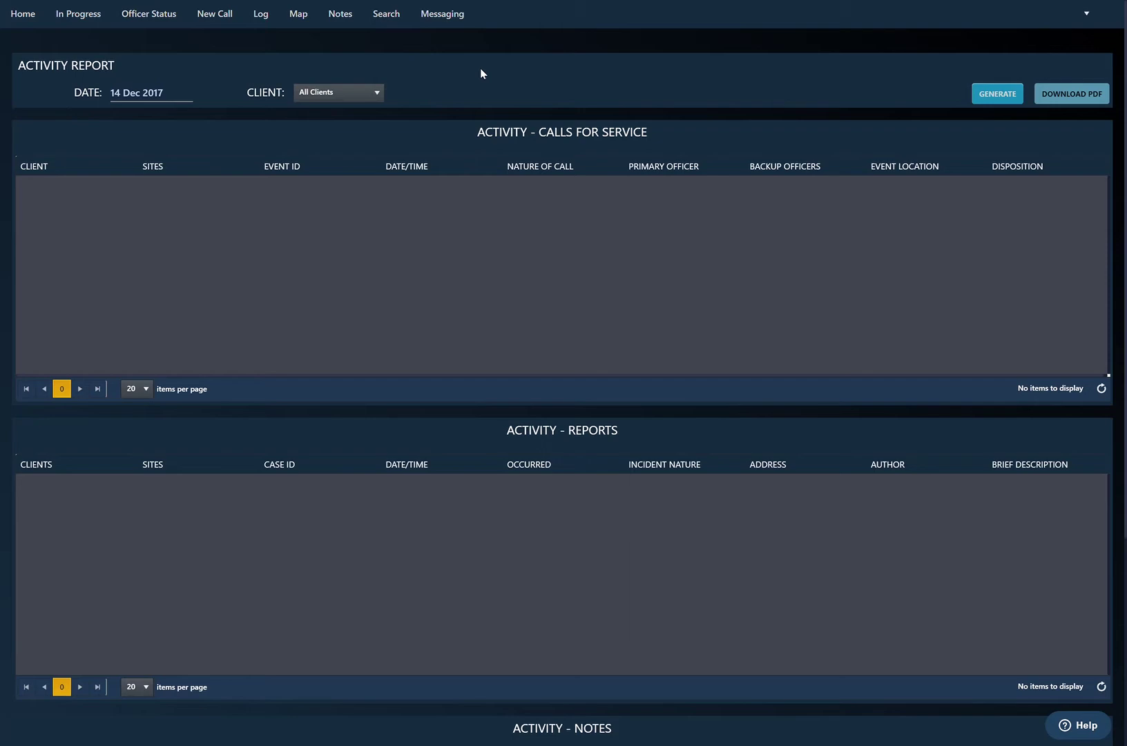
click(992, 102)
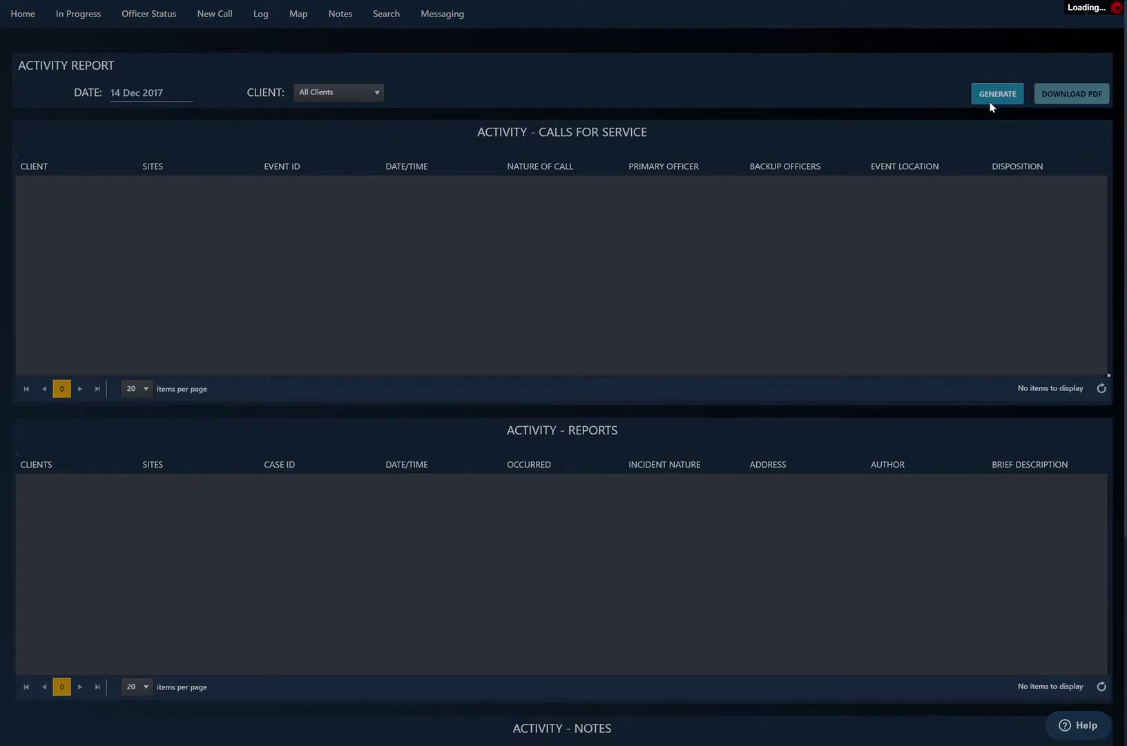
- Review the calls for service, reports and notes sections of the generated activity report
scroll(609, 274, down, 3)
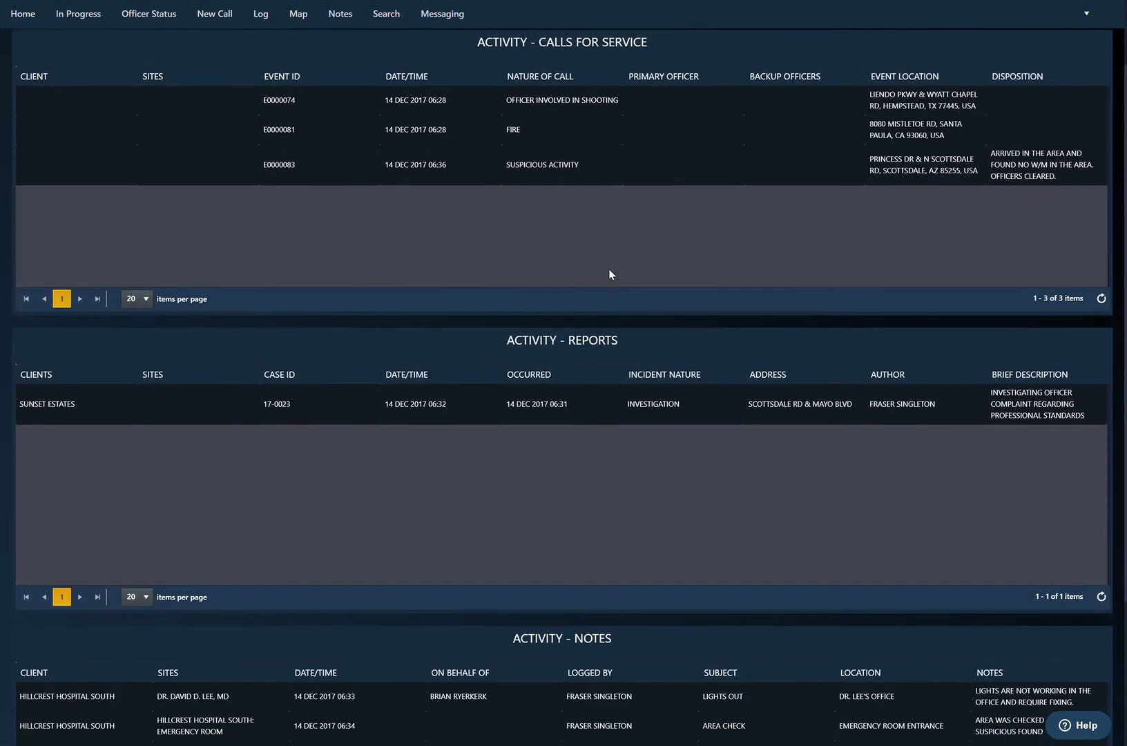
scroll(609, 270, down, 2)
scroll(609, 271, up, 3)
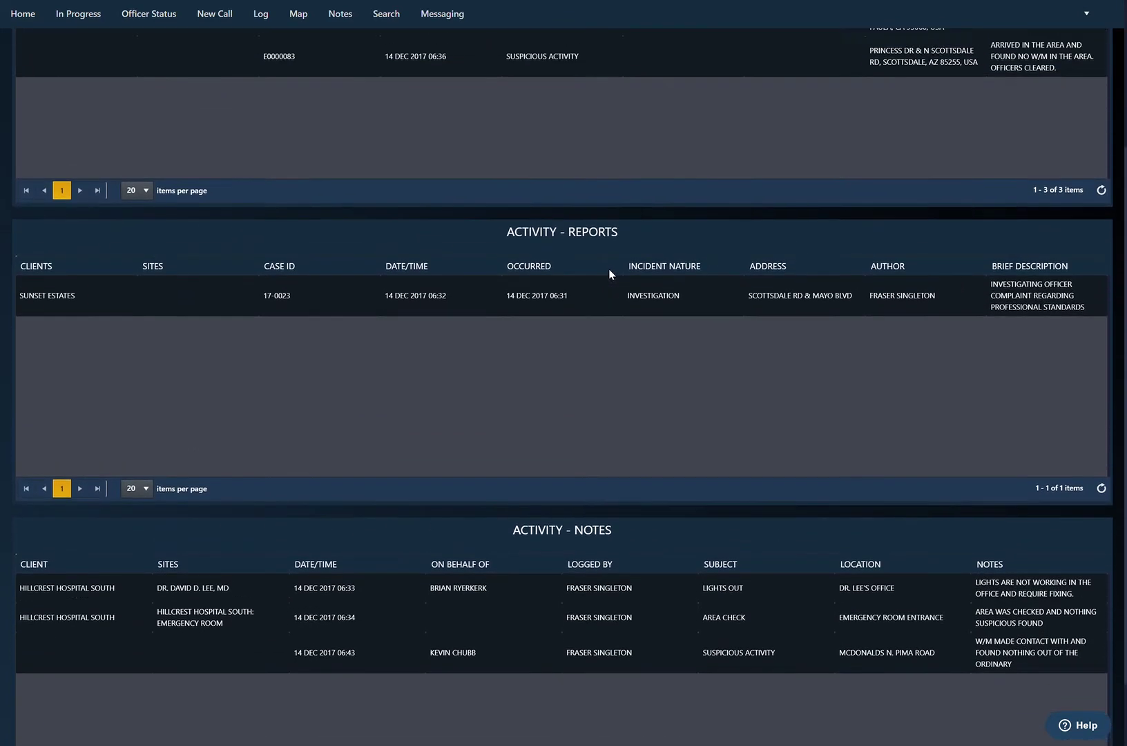
scroll(609, 272, up, 2)
scroll(609, 272, down, 1)
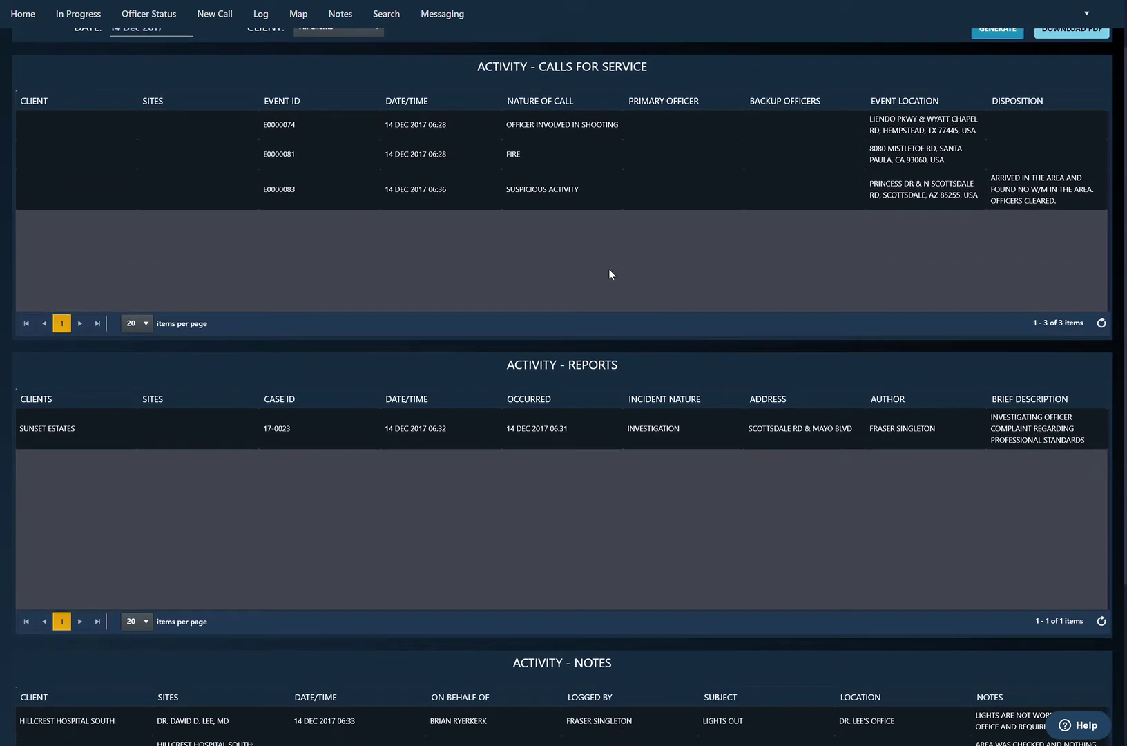
scroll(609, 273, down, 1)
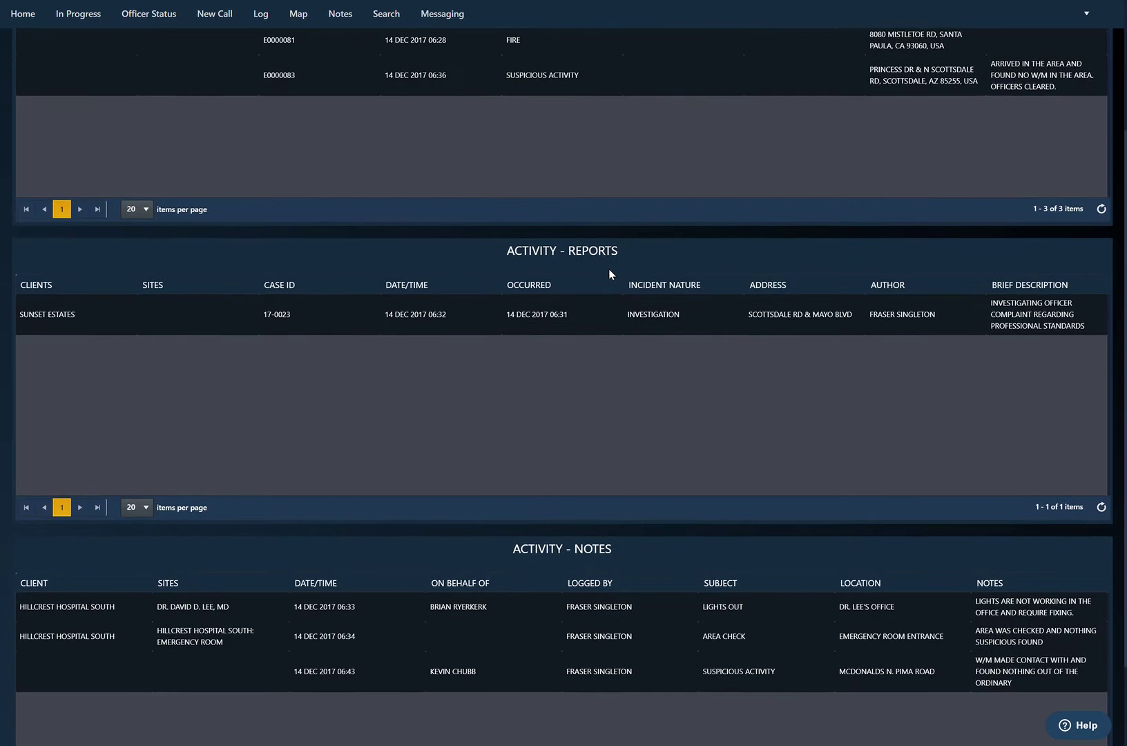
scroll(608, 273, up, 2)
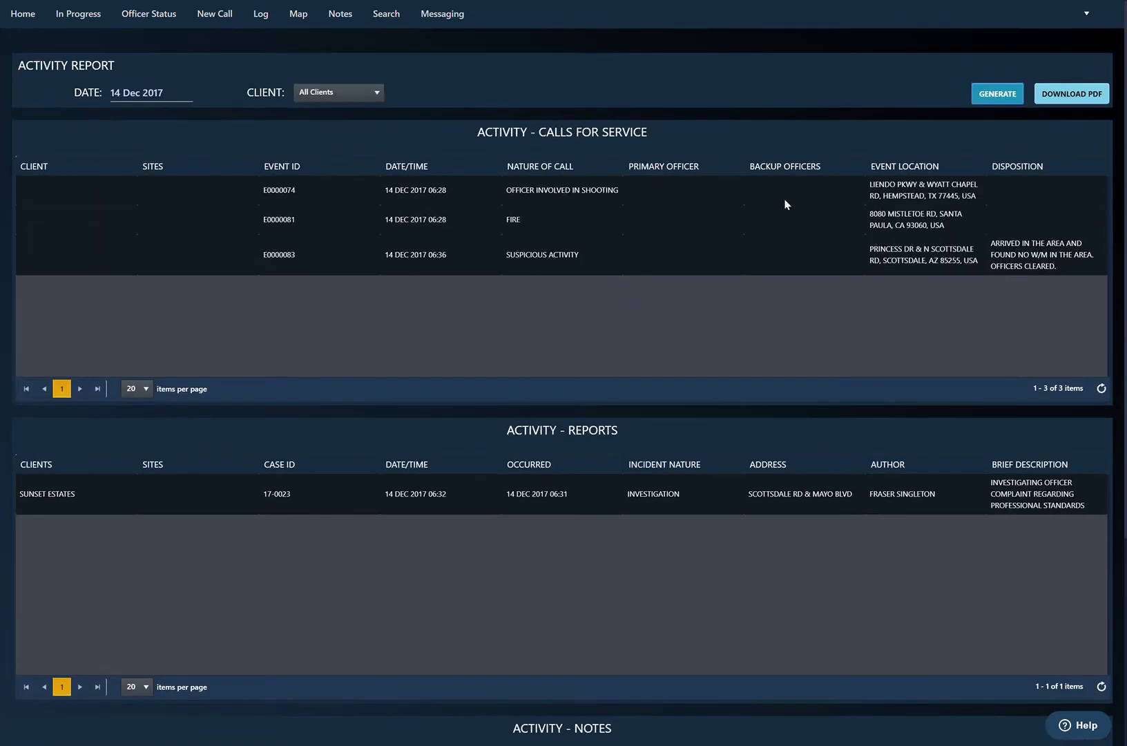
- Download the activity report as a PDF and open the downloaded file to check its contents
click(1088, 95)
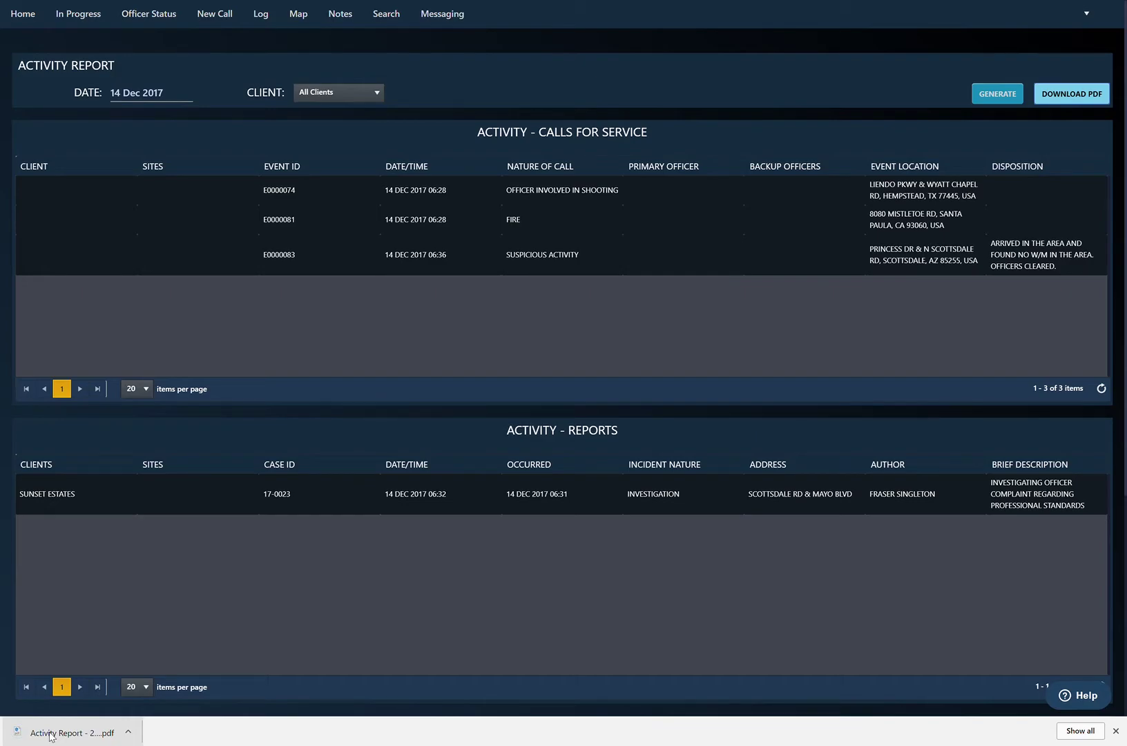
click(50, 735)
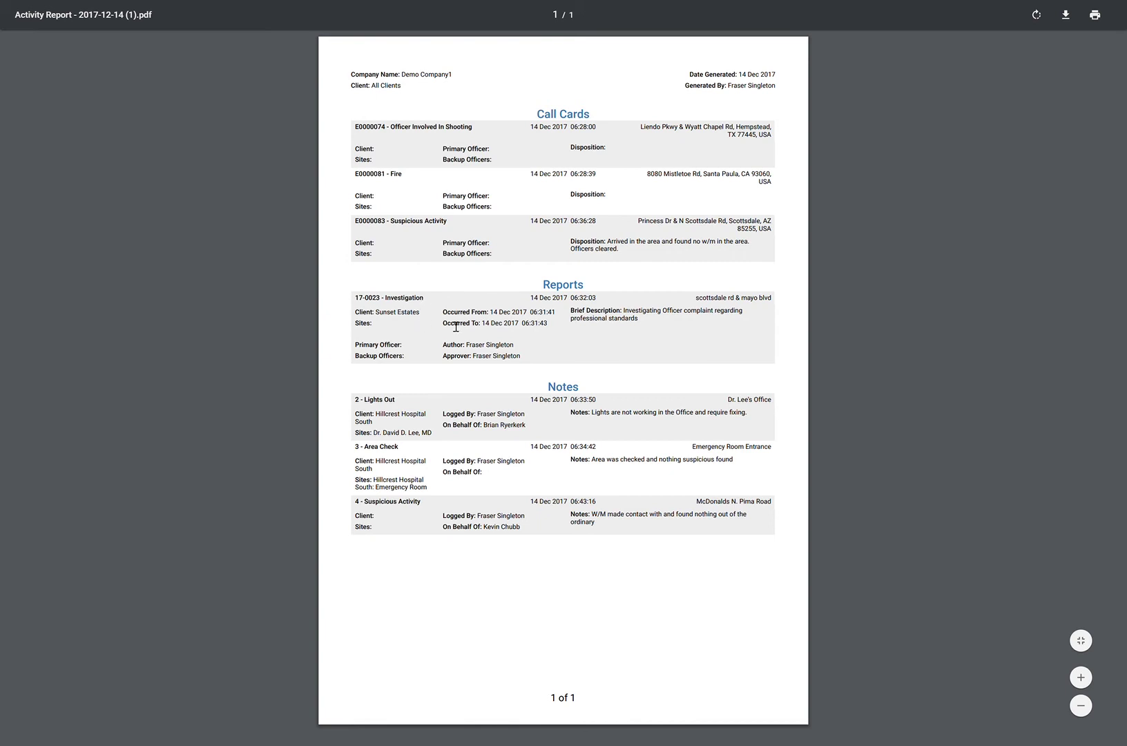
double_click(632, 318)
click(668, 328)
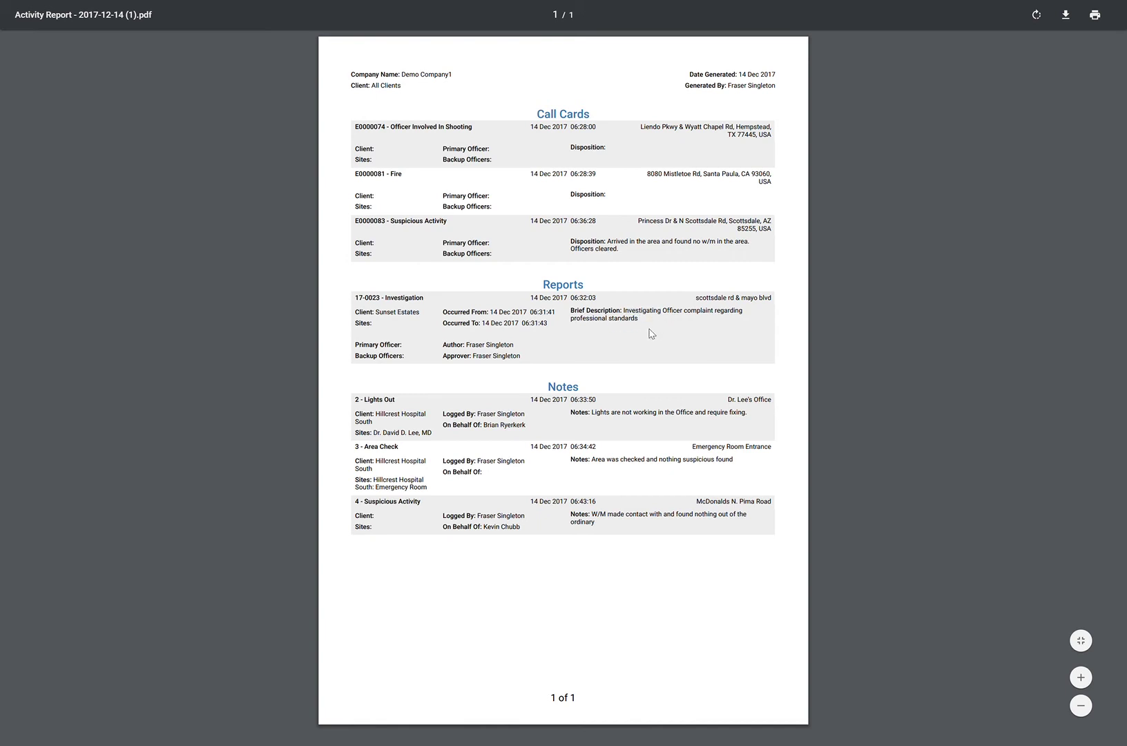